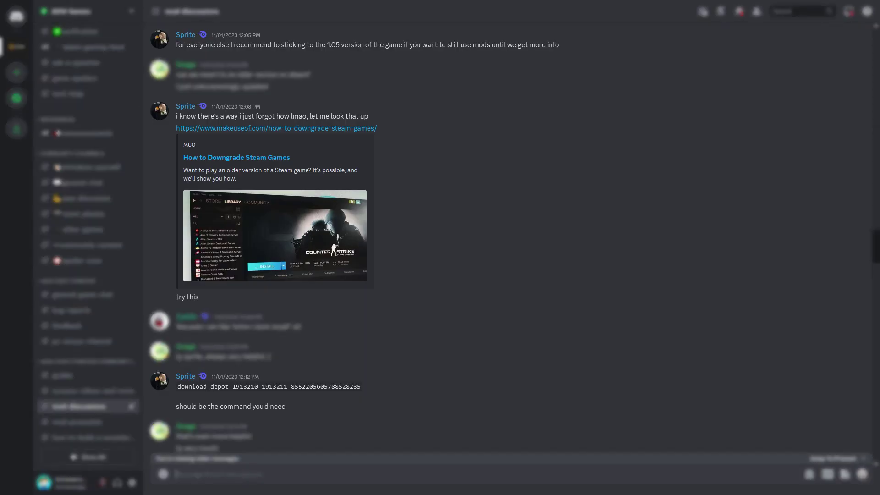
pyautogui.click(233, 487)
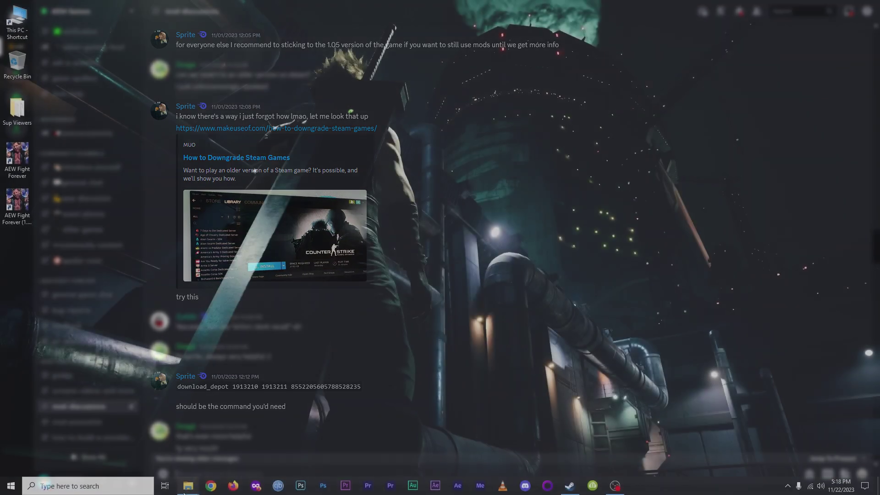
# Check the full path of the AEWFightForever install folder
pyautogui.moveTo(188, 486)
pyautogui.click(103, 448)
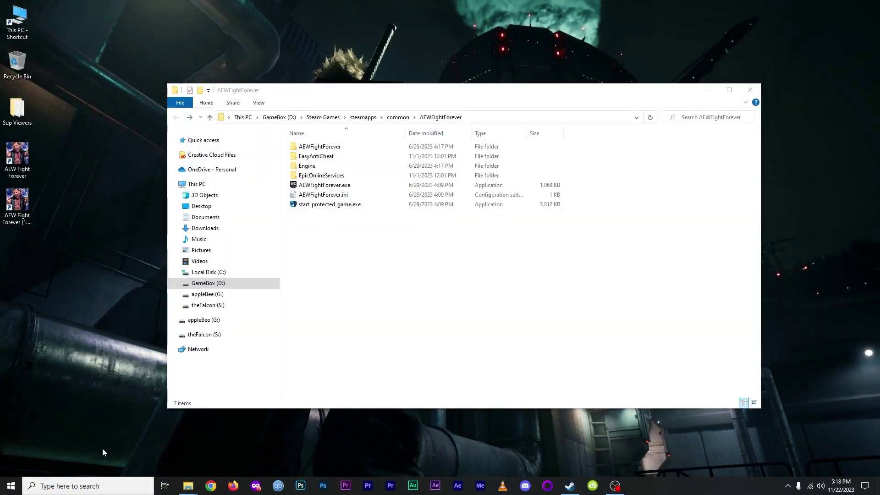
pyautogui.click(529, 118)
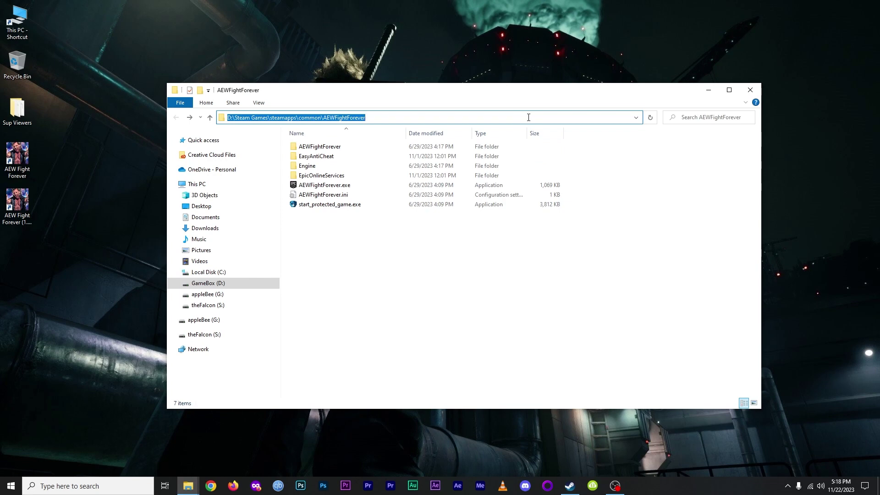
pyautogui.click(708, 89)
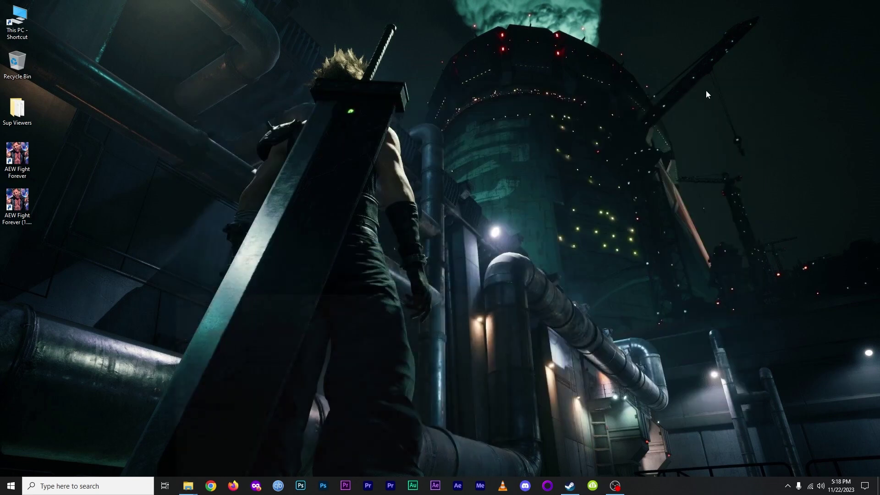
# Inspect the AppData AEWFightForever save folder's path and Saved folder, then return to Steam
pyautogui.moveTo(188, 485)
pyautogui.click(200, 458)
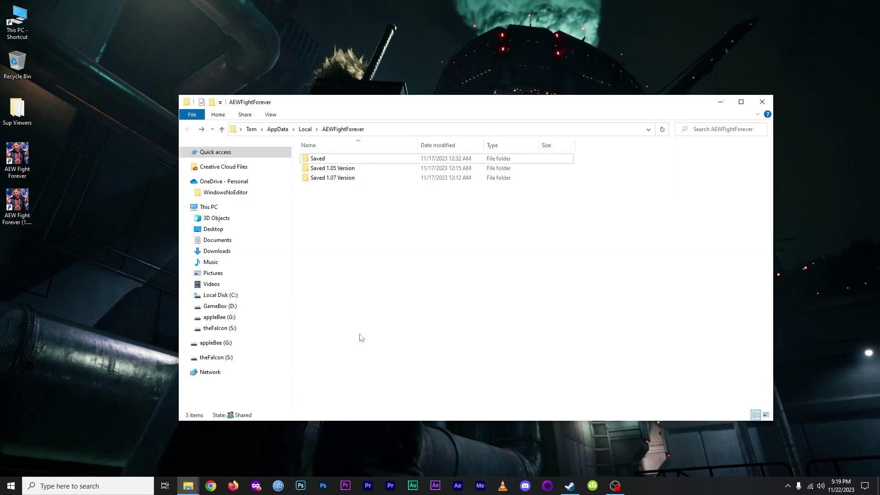
pyautogui.click(437, 130)
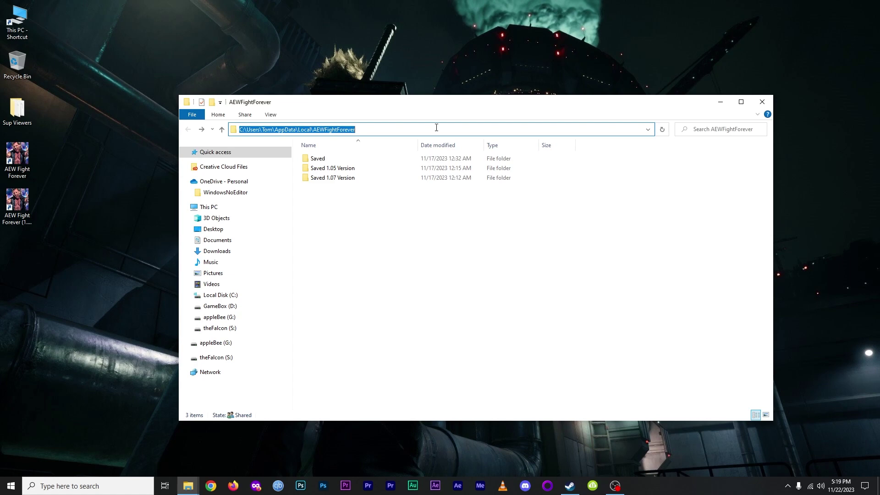
pyautogui.click(327, 159)
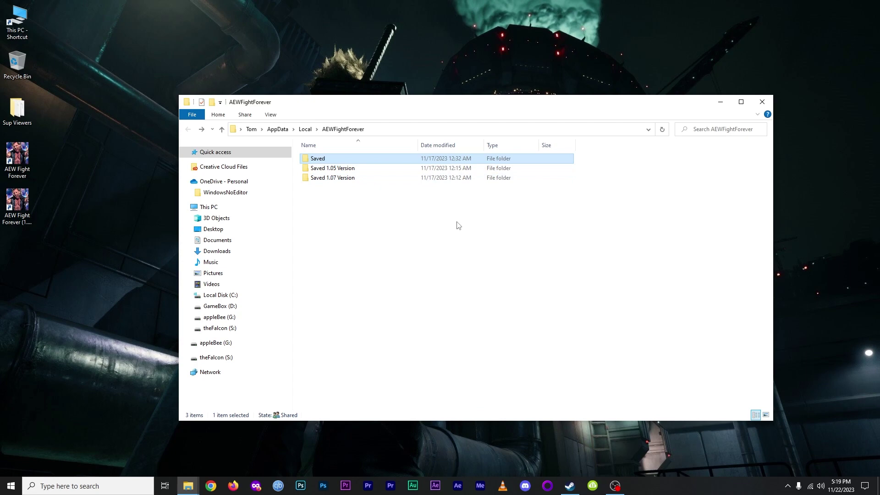
pyautogui.click(720, 102)
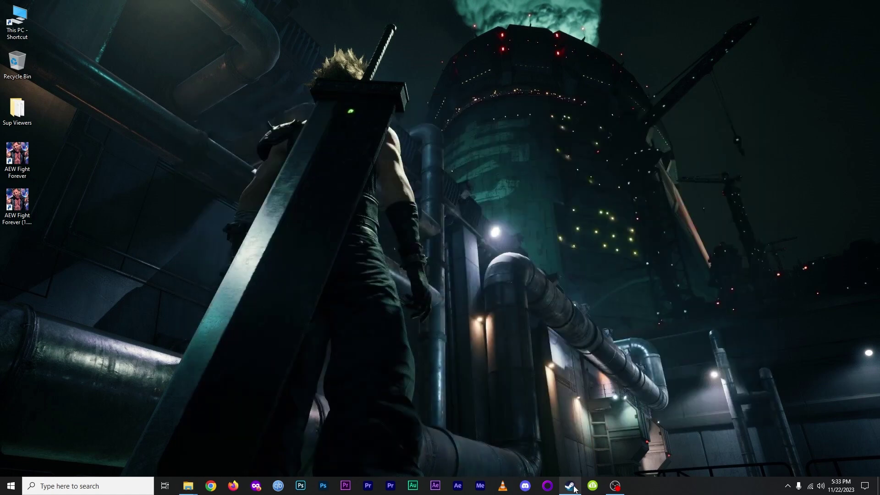
pyautogui.click(570, 486)
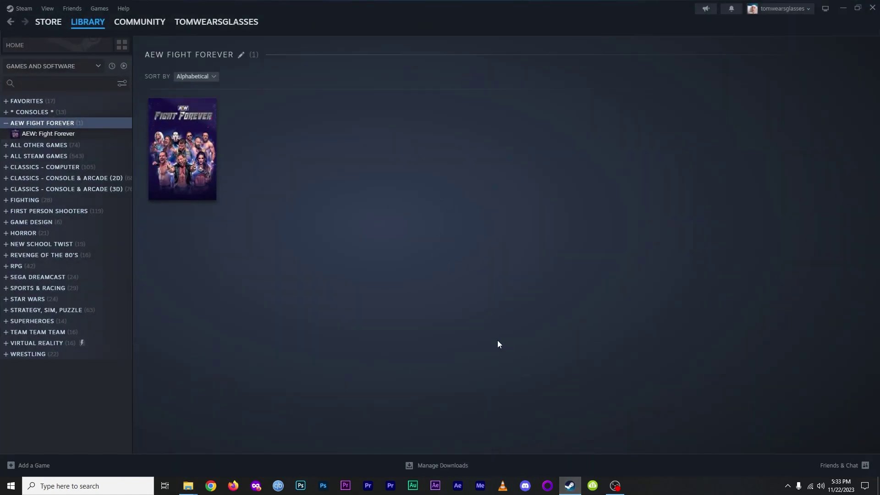
# Run steam://open/console from the Windows Run dialog to open Steam's console
pyautogui.press('super+r')
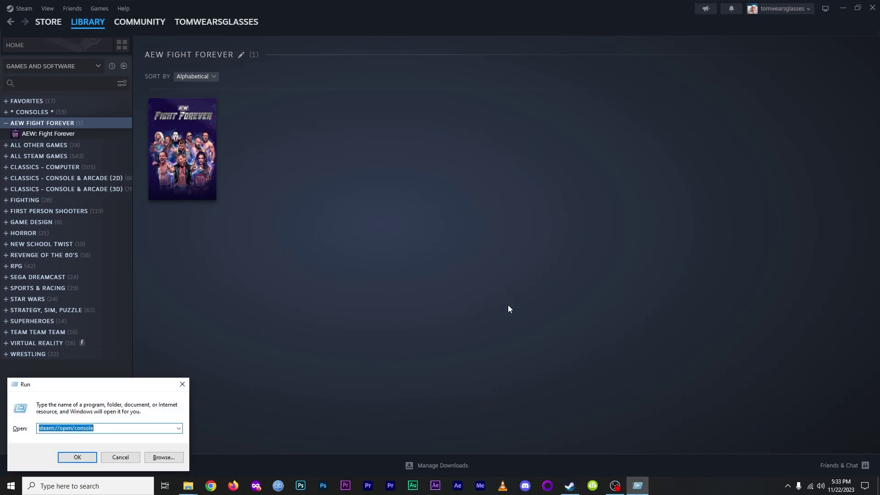
pyautogui.moveTo(94, 387); pyautogui.dragTo(463, 160)
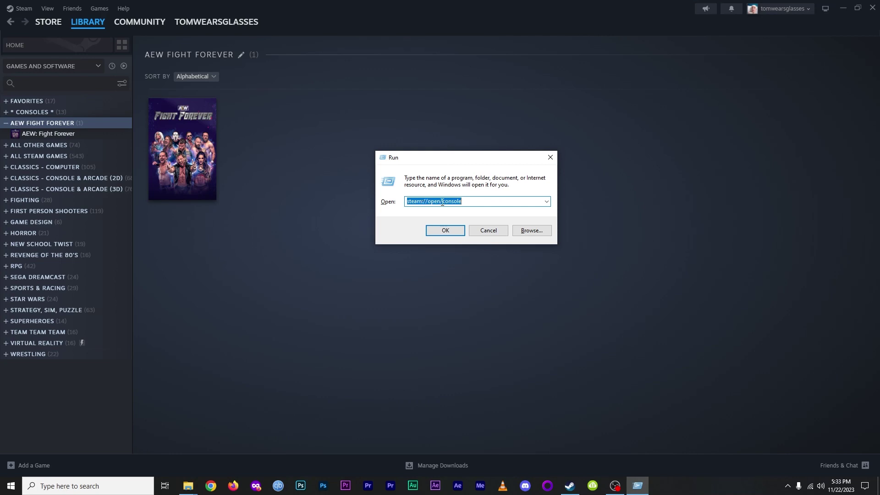
pyautogui.click(446, 232)
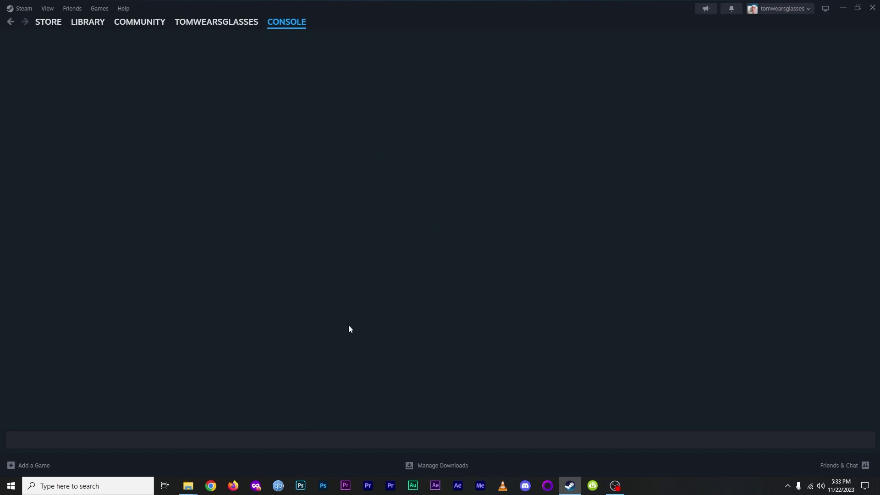
pyautogui.hotkey('ctrl', 'v')
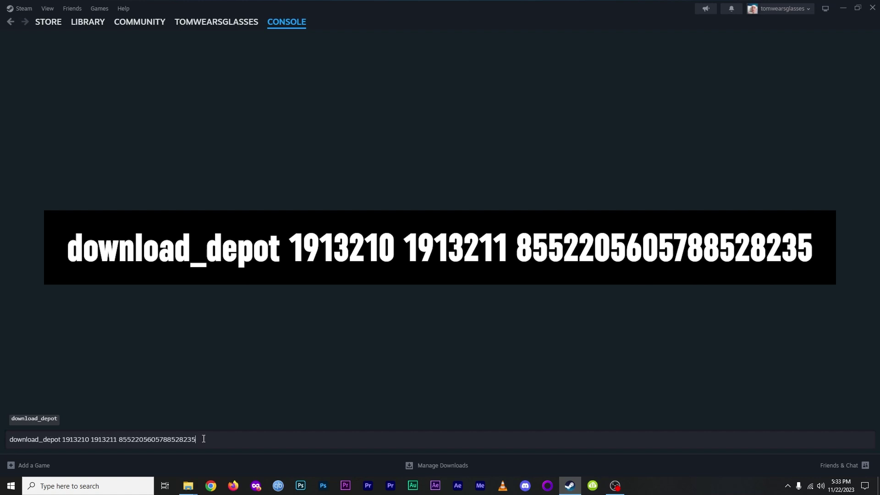
pyautogui.press('Return')
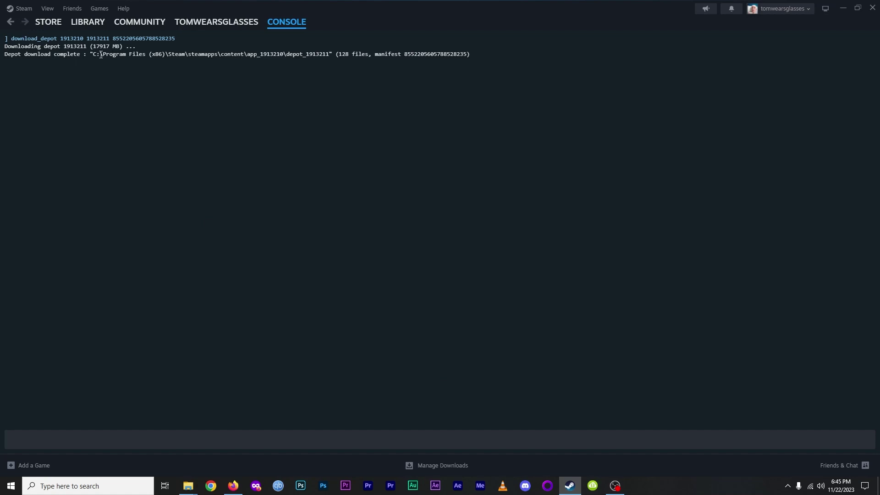
# Copy all files from the downloaded app_1913210\depot_1913211 content folder
pyautogui.moveTo(188, 486)
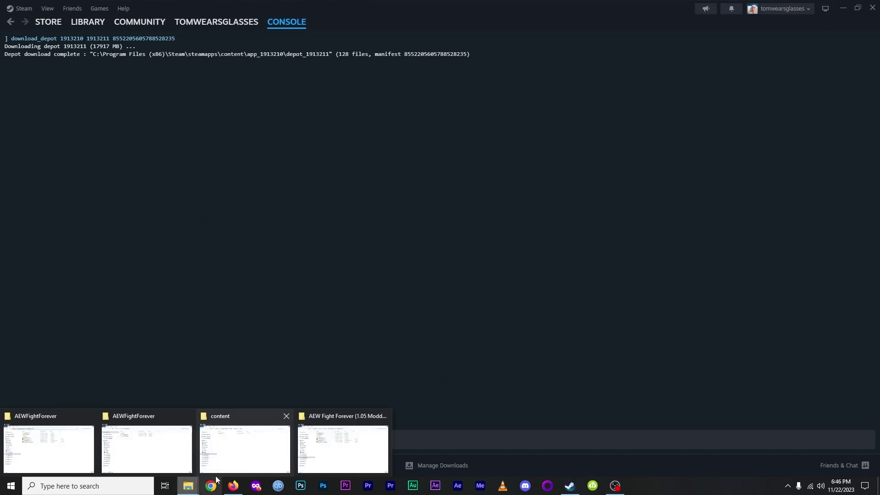
pyautogui.click(267, 436)
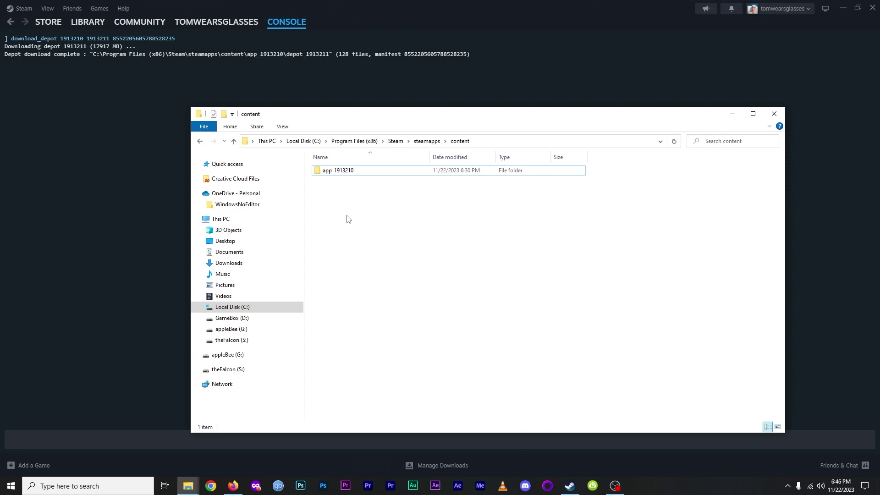
pyautogui.doubleClick(340, 173)
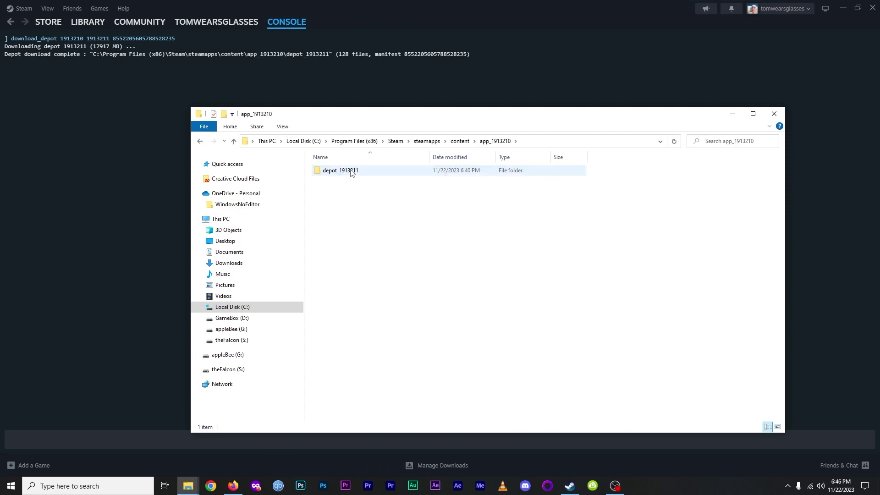
pyautogui.doubleClick(350, 171)
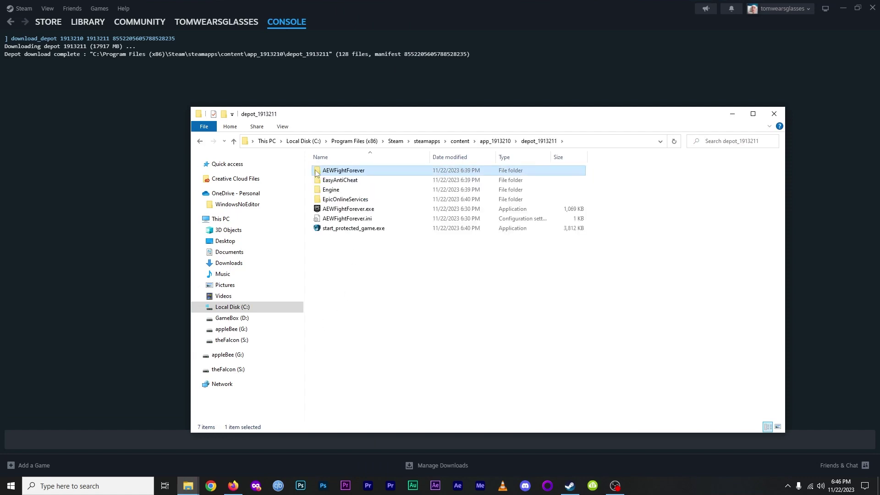
pyautogui.hotkey('ctrl', 'a')
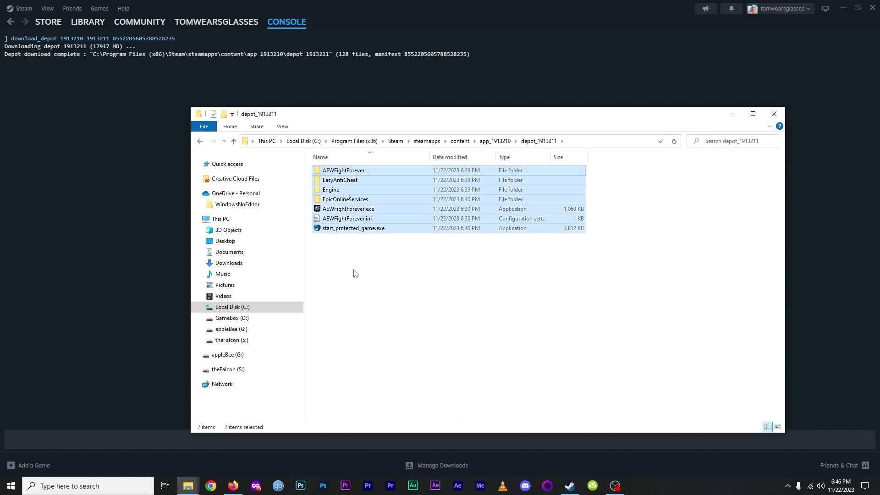
pyautogui.rightClick(357, 229)
pyautogui.click(383, 301)
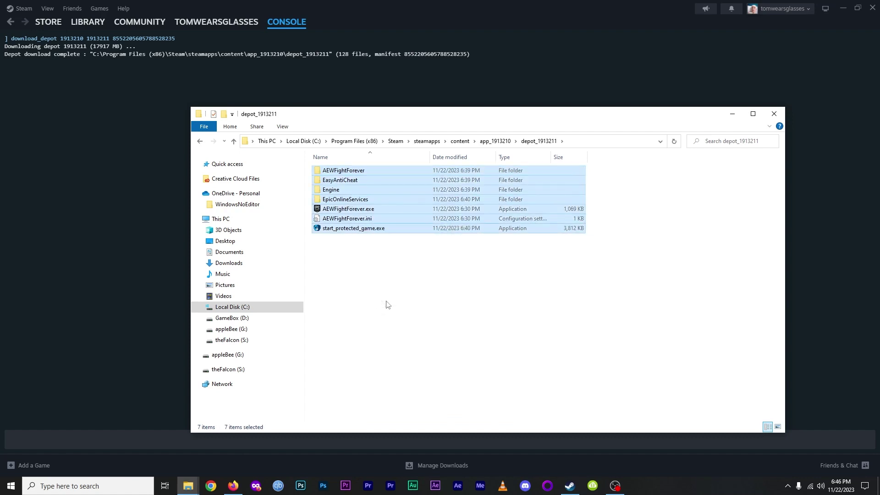
pyautogui.click(426, 248)
# Check the installed mods in the 1.05 Modded Version's AEWFightForever\Content\Paks\~mods folder
pyautogui.moveTo(188, 486)
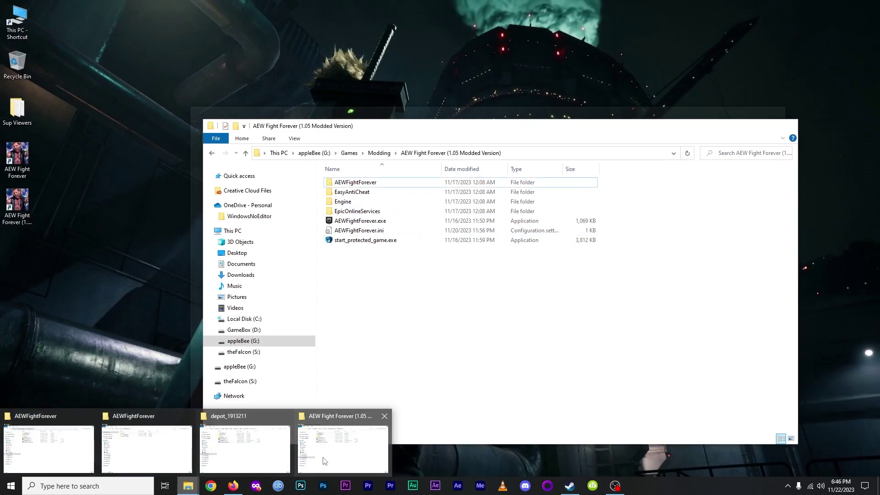
pyautogui.click(323, 461)
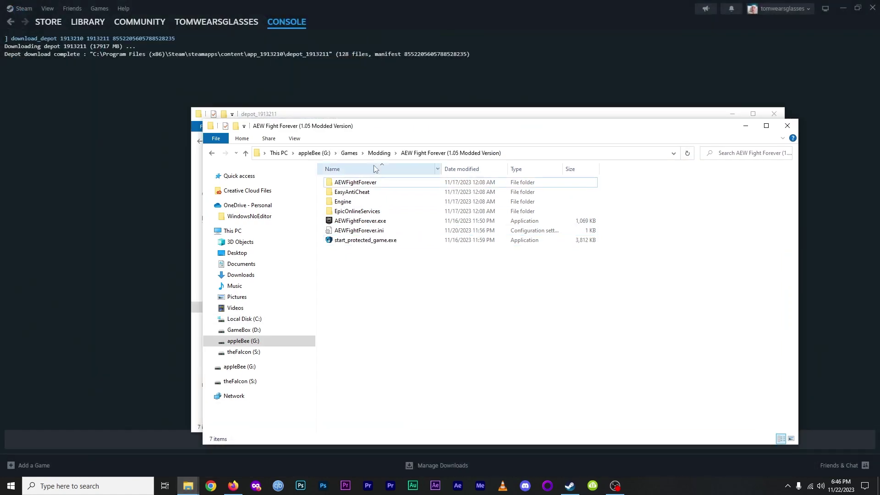
pyautogui.doubleClick(355, 182)
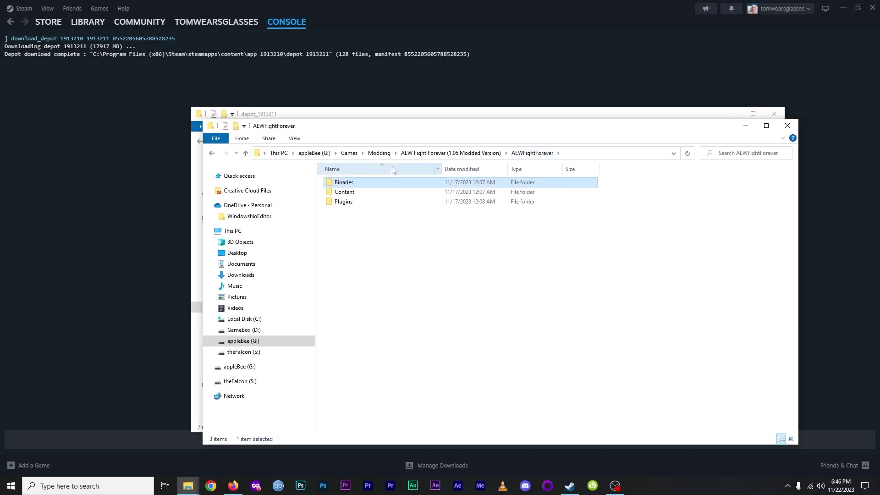
pyautogui.doubleClick(354, 193)
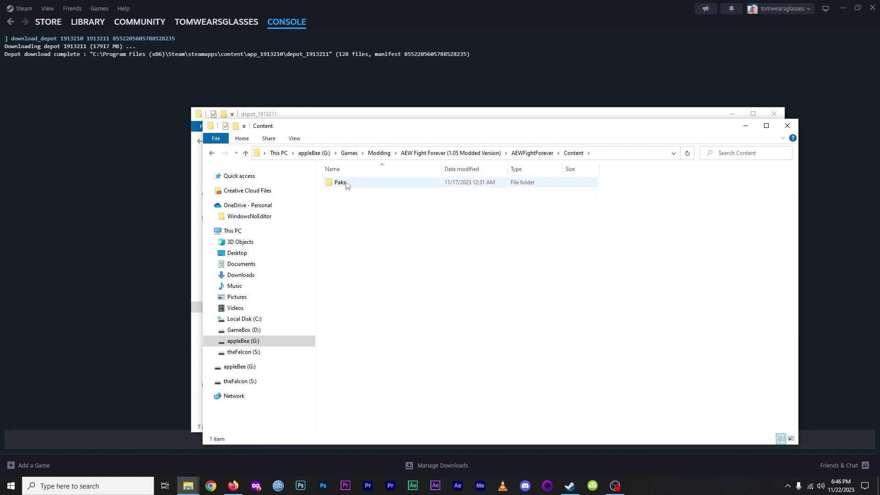
pyautogui.click(347, 184)
pyautogui.doubleClick(341, 182)
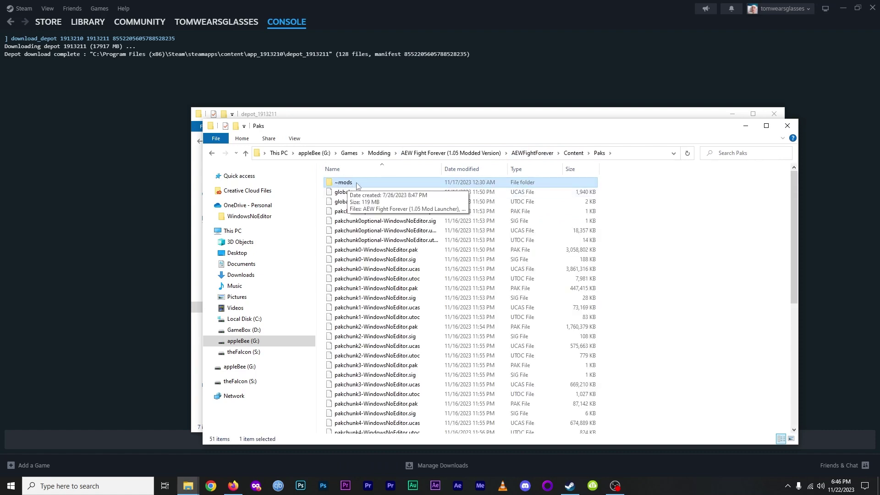
pyautogui.doubleClick(354, 184)
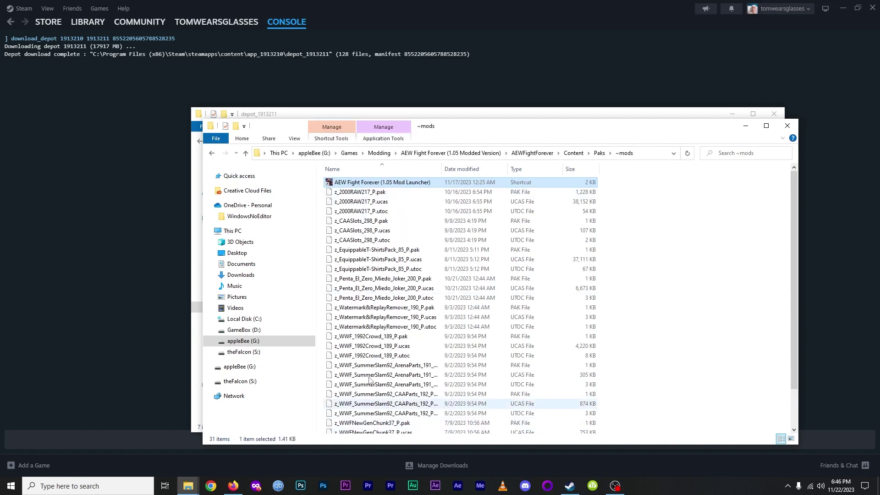
pyautogui.click(546, 155)
# Open Binaries\Win64 and bring up the options for AEW_CustomLauncher.exe
pyautogui.doubleClick(346, 183)
pyautogui.click(345, 183)
pyautogui.doubleClick(345, 185)
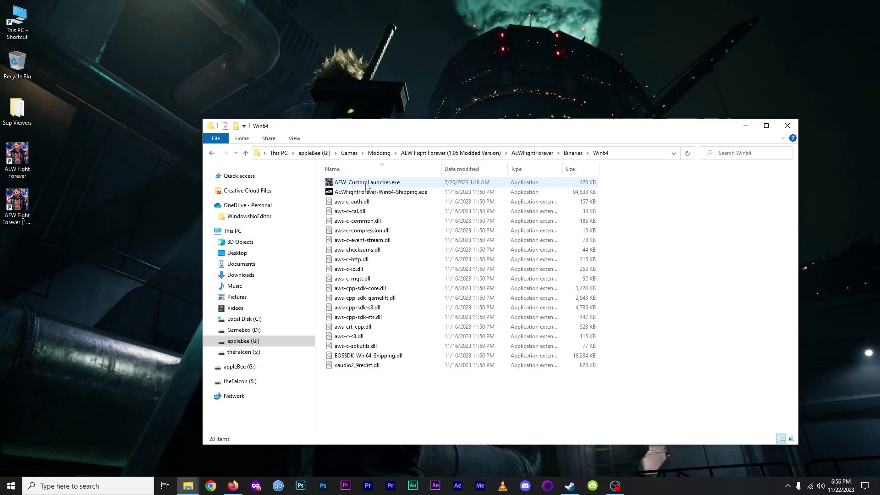
pyautogui.rightClick(366, 185)
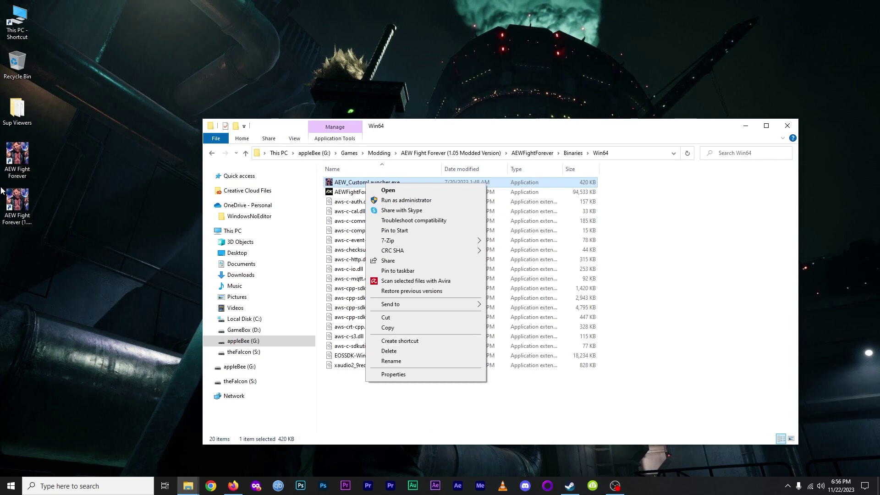
# Launch AEW_CustomLauncher.exe from the Win64 folder
pyautogui.click(631, 345)
pyautogui.doubleClick(384, 182)
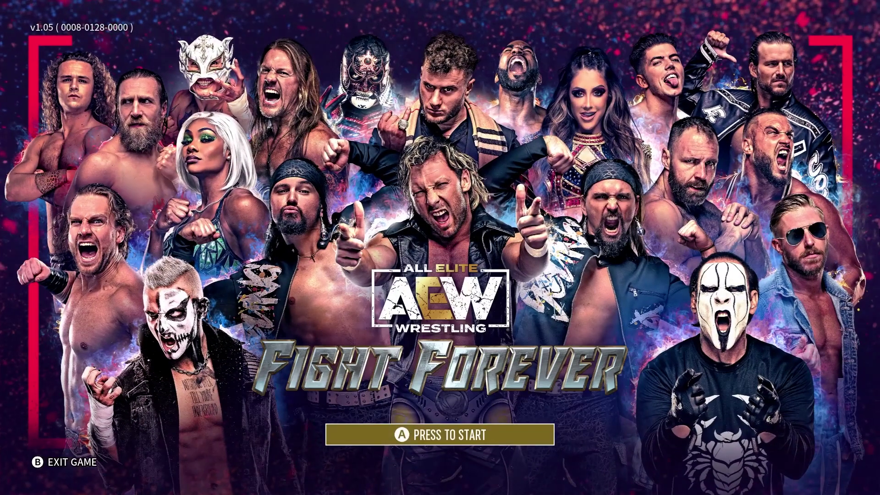
# Skip Epic sign-in, continue offline without the latest patch, and accept the save data update
pyautogui.press('Return')
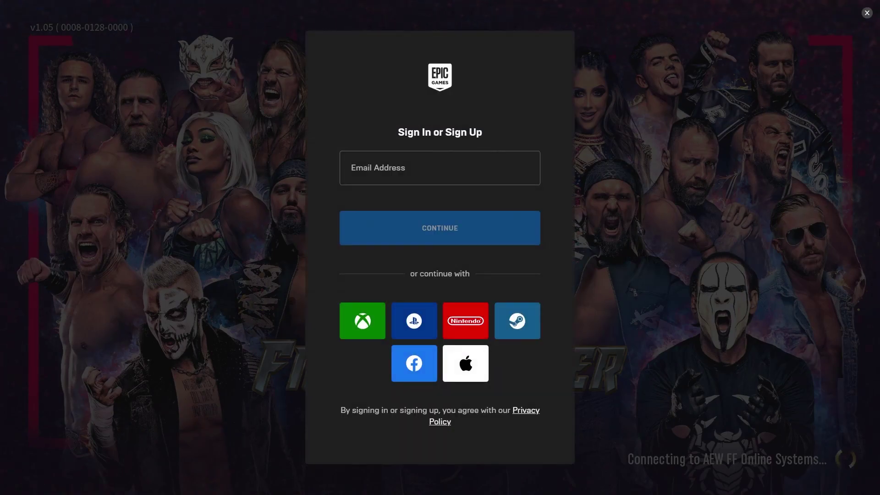
pyautogui.click(864, 15)
pyautogui.press('Return')
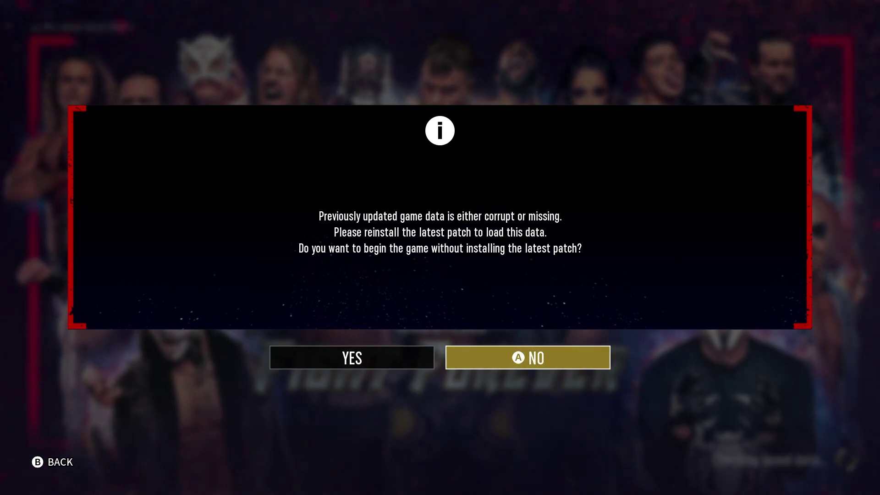
pyautogui.press('Return')
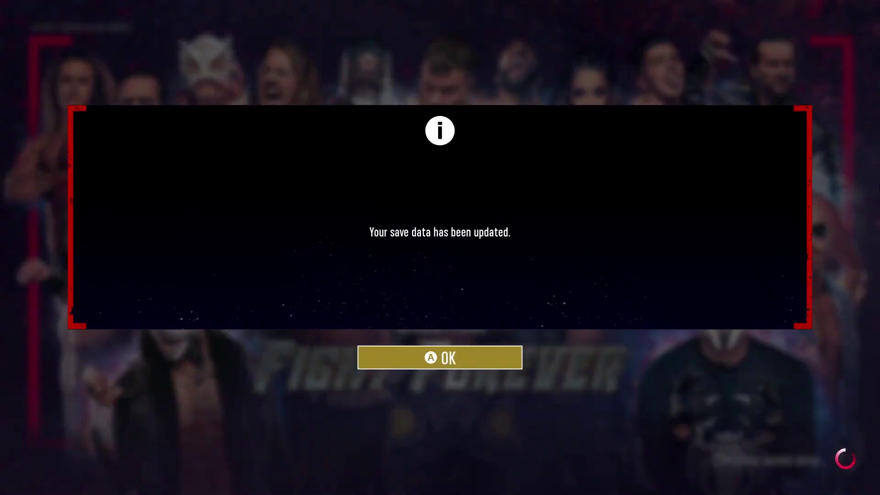
pyautogui.press('Return')
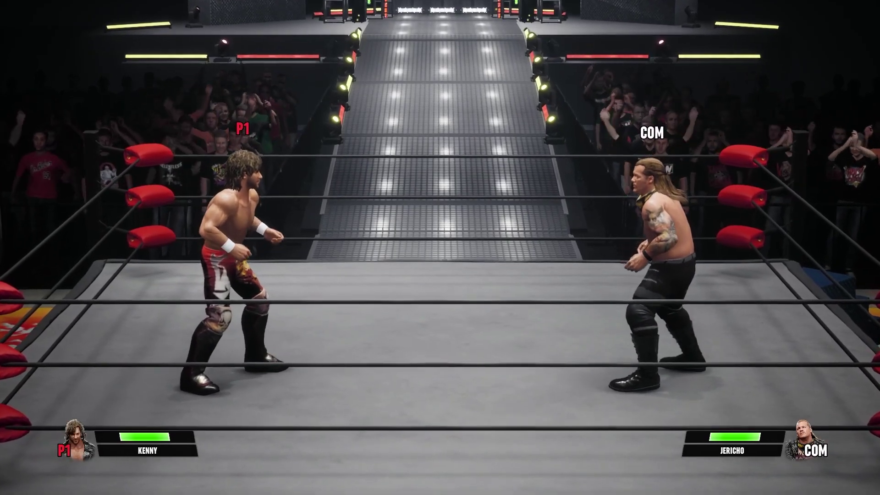
# Play the Kenny versus Jericho match with a dropkick and ring movement
pyautogui.press('Right')
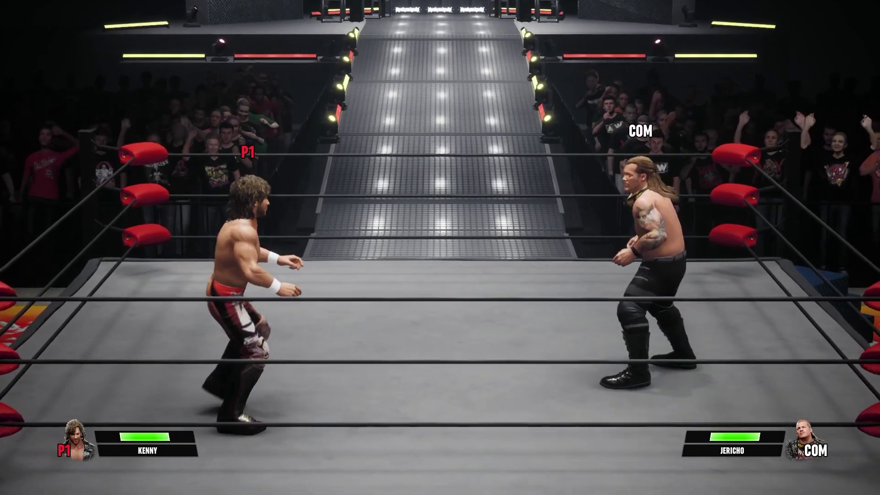
pyautogui.press('j')
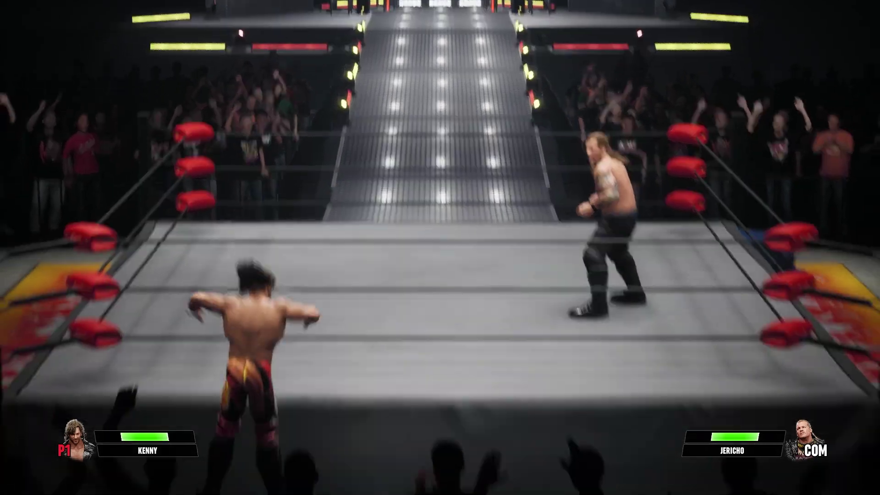
pyautogui.press('Left')
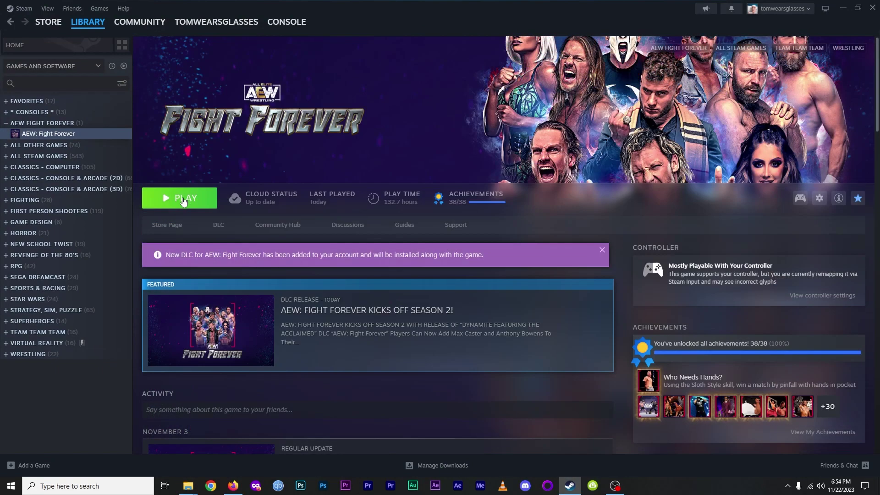
# Set the game's Automatic Updates property to 'Only update this game when I launch it'
pyautogui.click(183, 202)
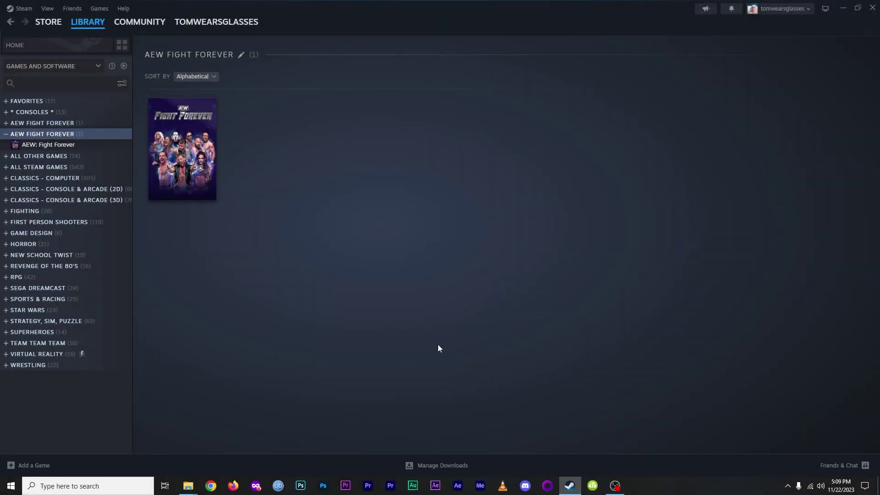
pyautogui.moveTo(198, 132)
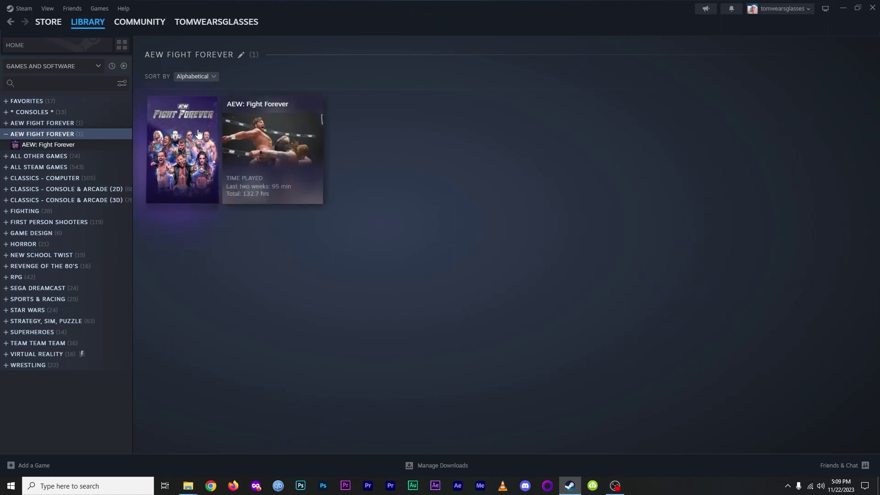
pyautogui.rightClick(198, 132)
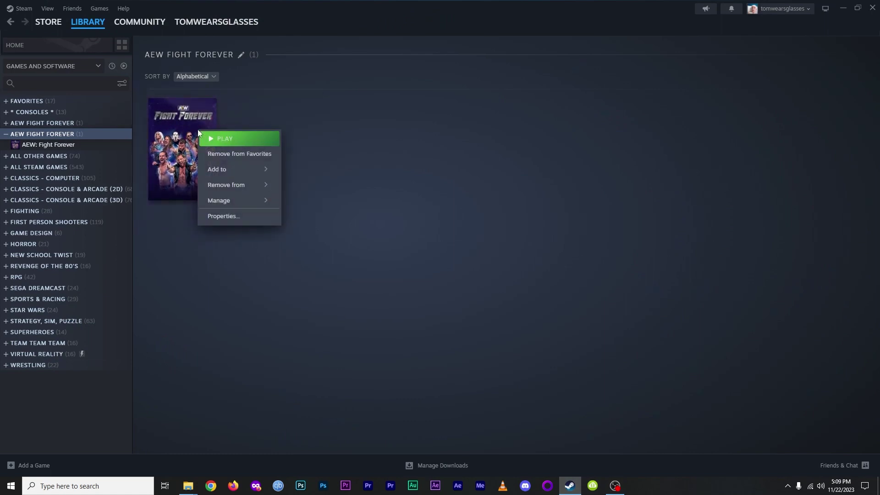
pyautogui.click(228, 218)
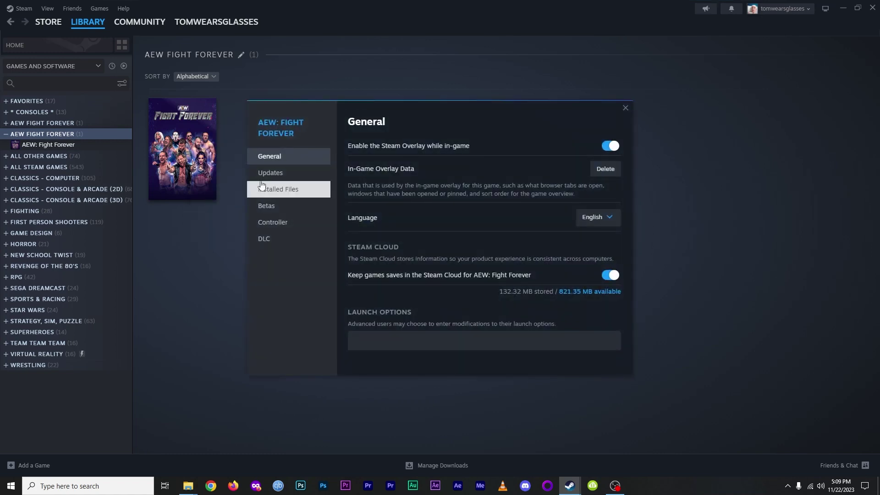
pyautogui.click(268, 178)
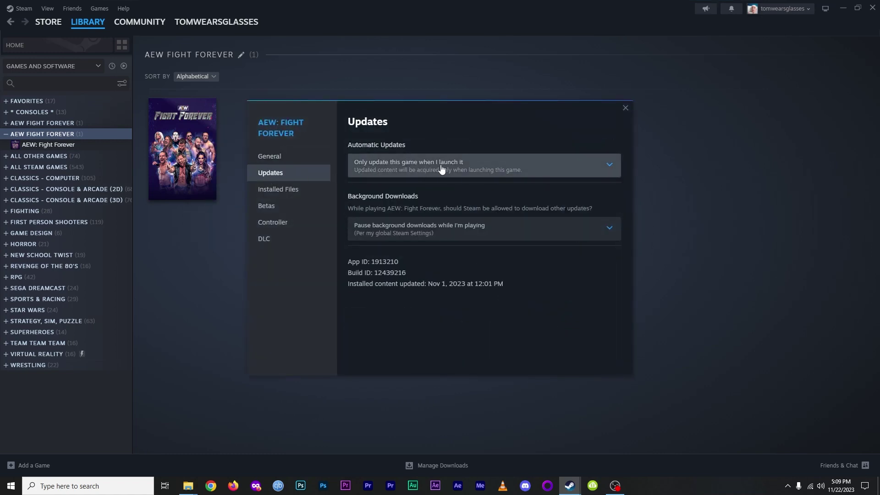
pyautogui.click(427, 164)
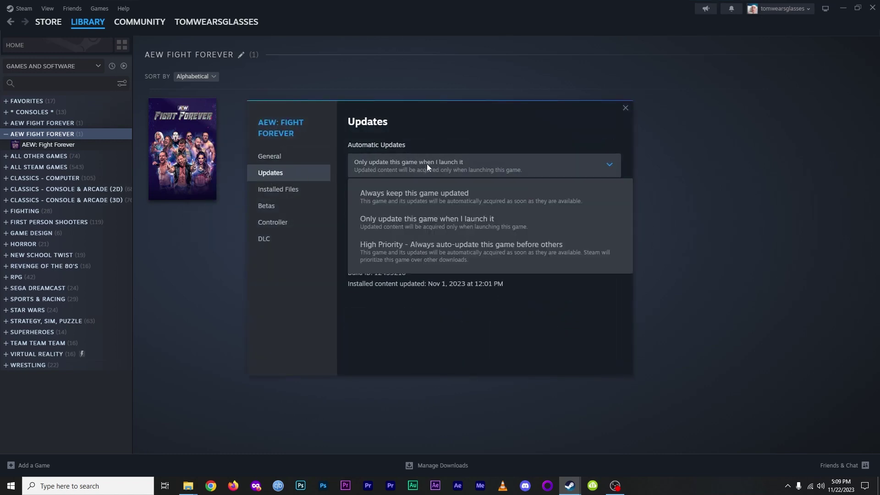
pyautogui.click(359, 219)
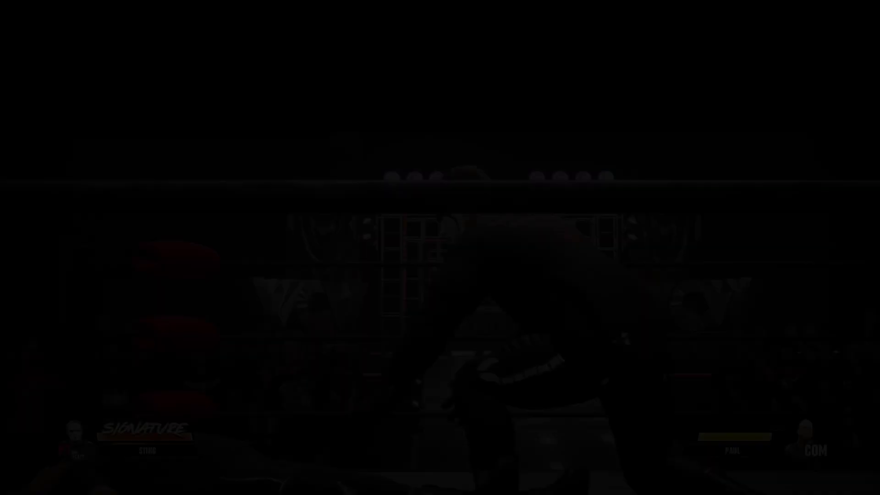